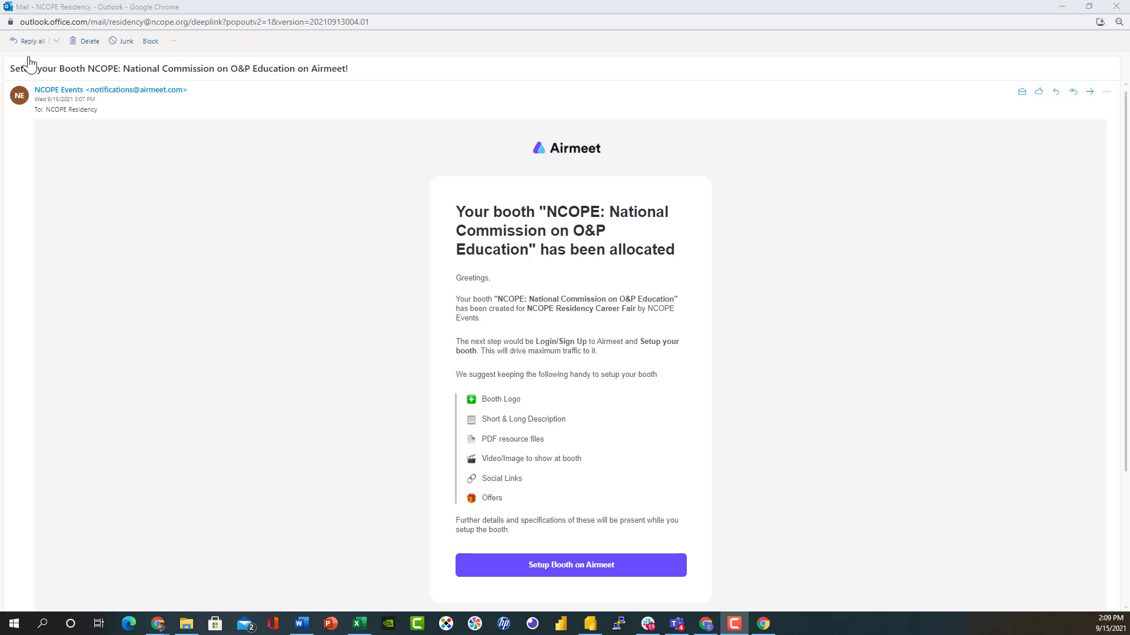
Open the NCOPE Residency Career Fair event page in Airmeet from the booth allocation email.
left_click(596, 568)
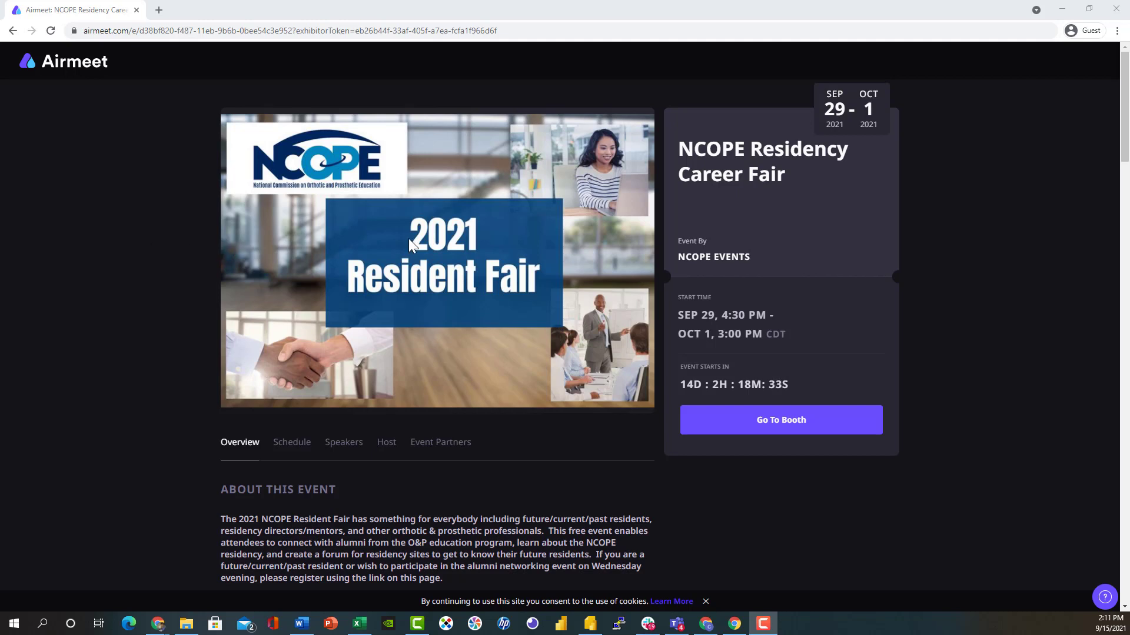
Choose Go To Booth on the event page to bring up the Welcome to Airmeet sign-in.
left_click(799, 421)
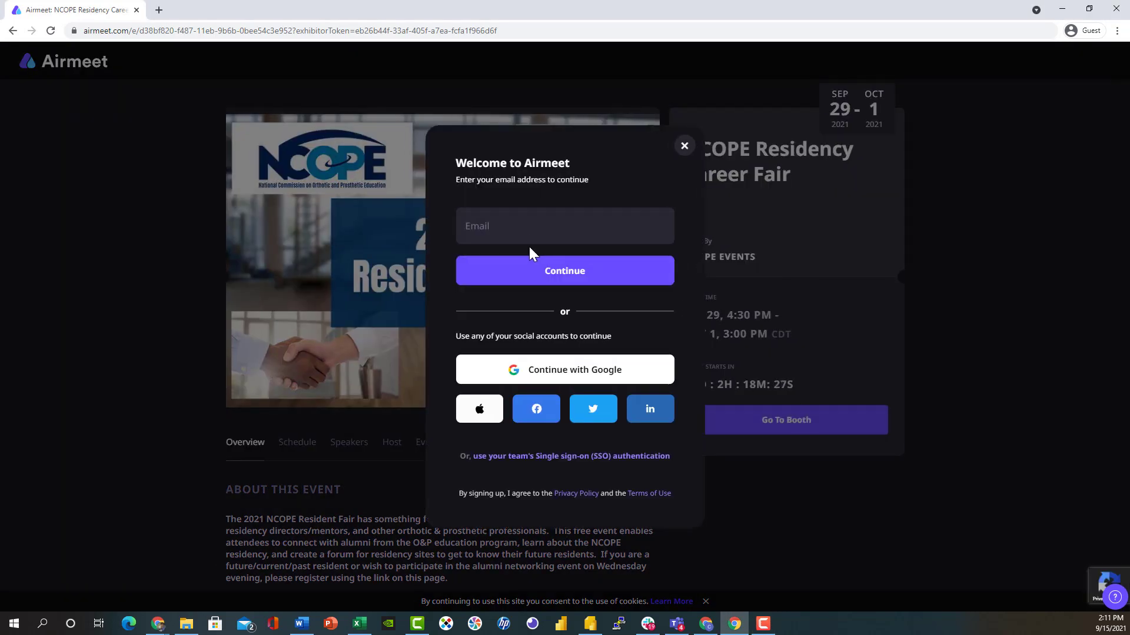
Submit the exhibitor's e-mail address to request a sign-up code, then switch to Outlook.
left_click(515, 233)
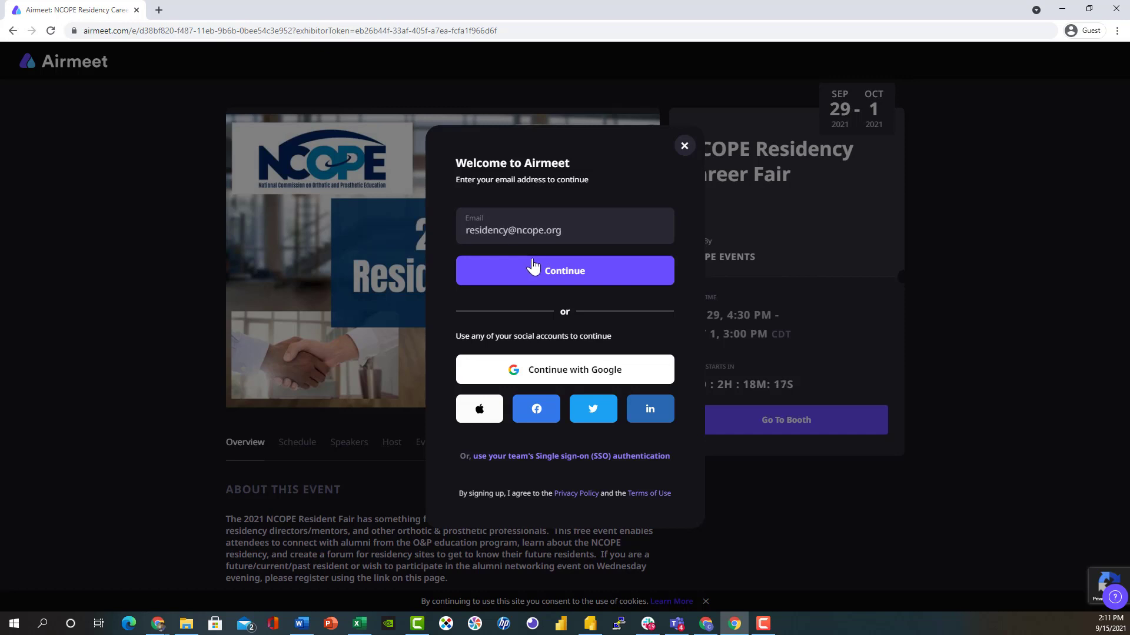
left_click(538, 274)
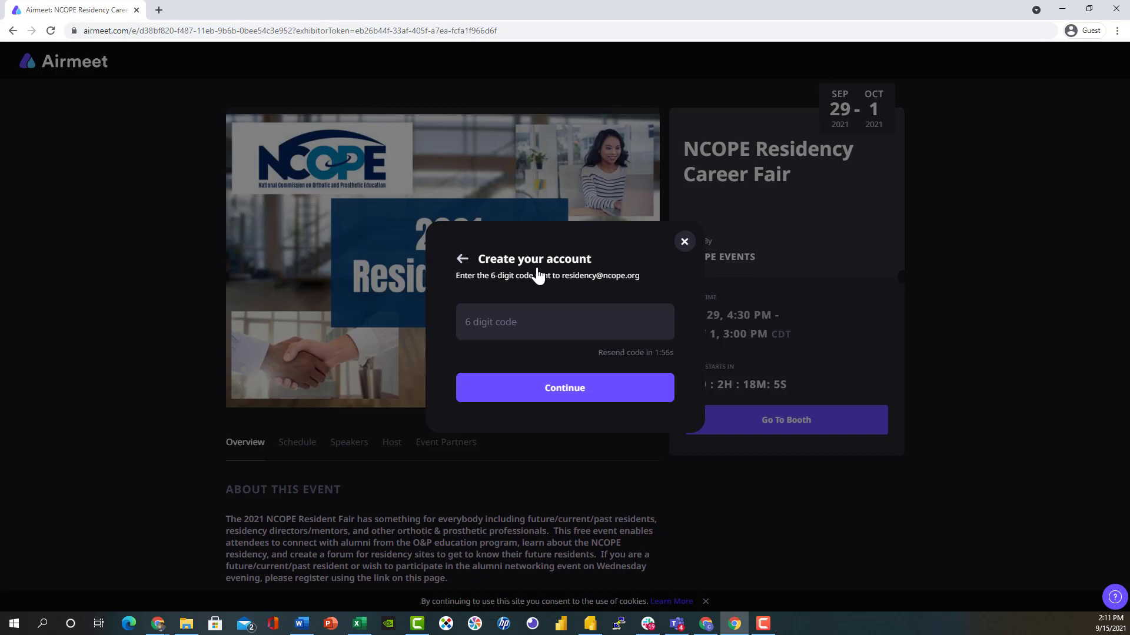
key("alt+Tab")
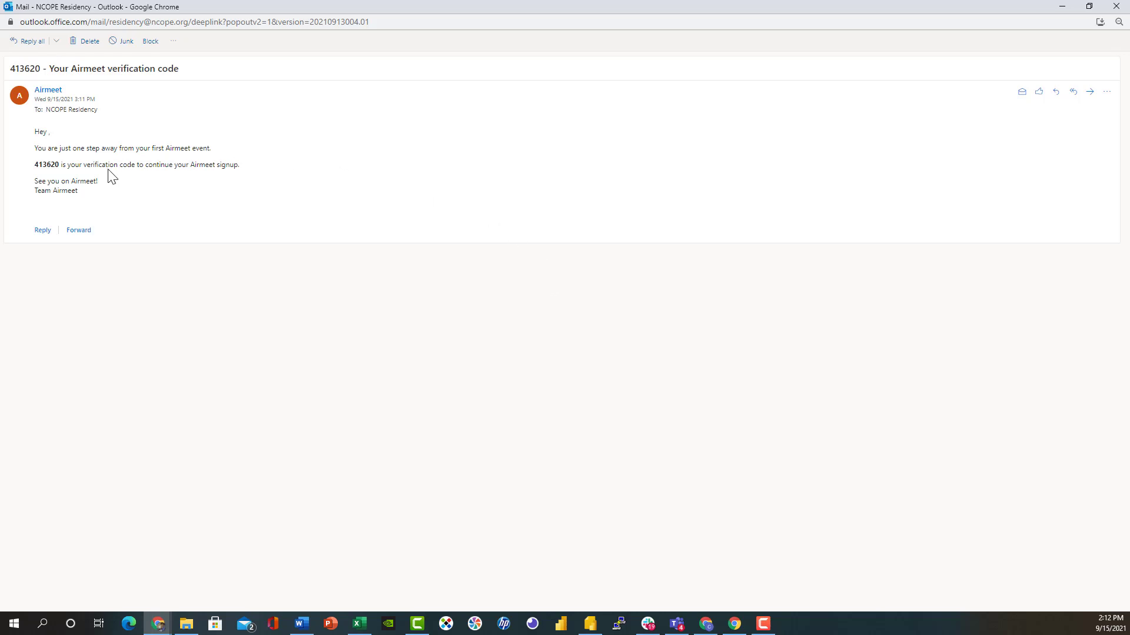
Copy the verification code from the Airmeet email and return to the Airmeet window.
left_click_drag(59, 165, 33, 166)
right_click(43, 167)
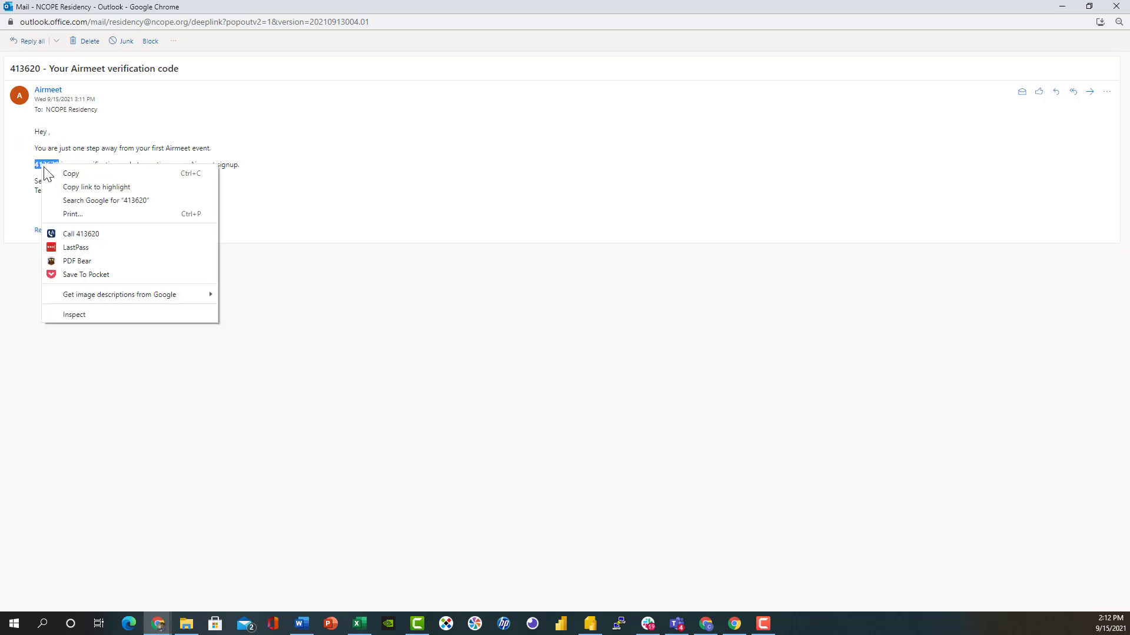
left_click(47, 173)
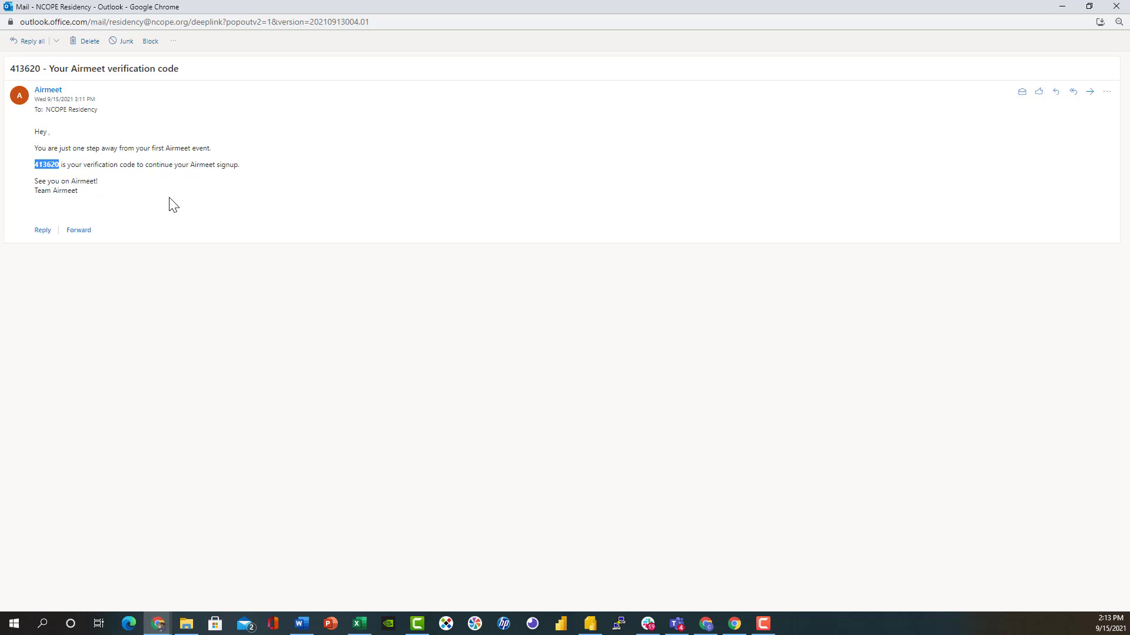
key("alt+Tab")
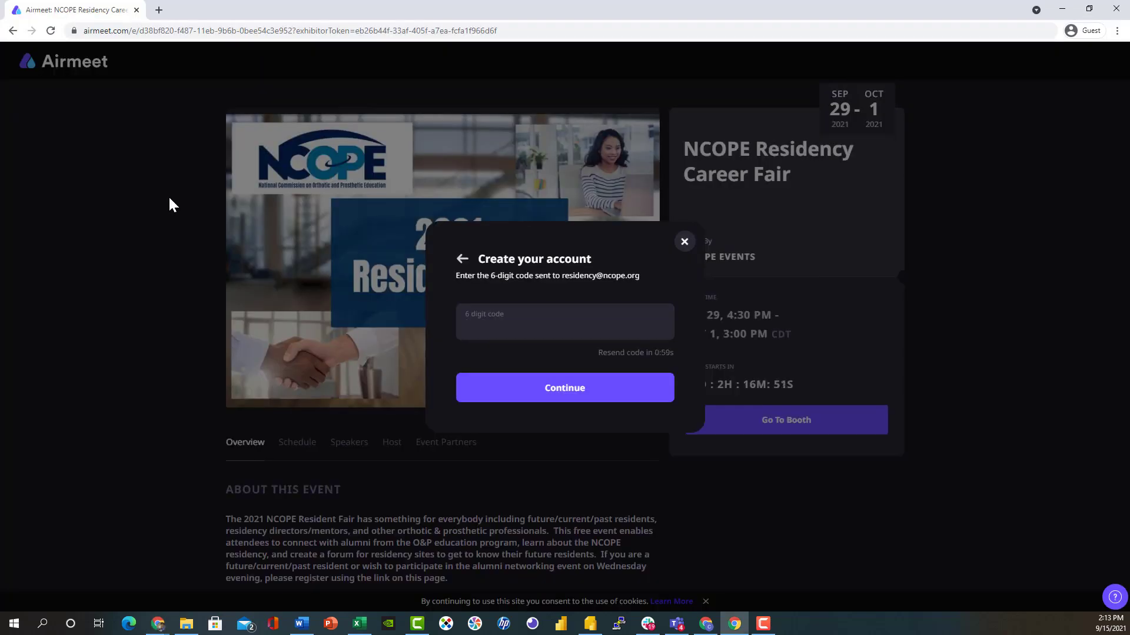
Verify the pasted code and sign up with full name 'NCOPE Demo' and the account password.
key("ctrl+v")
left_click(538, 394)
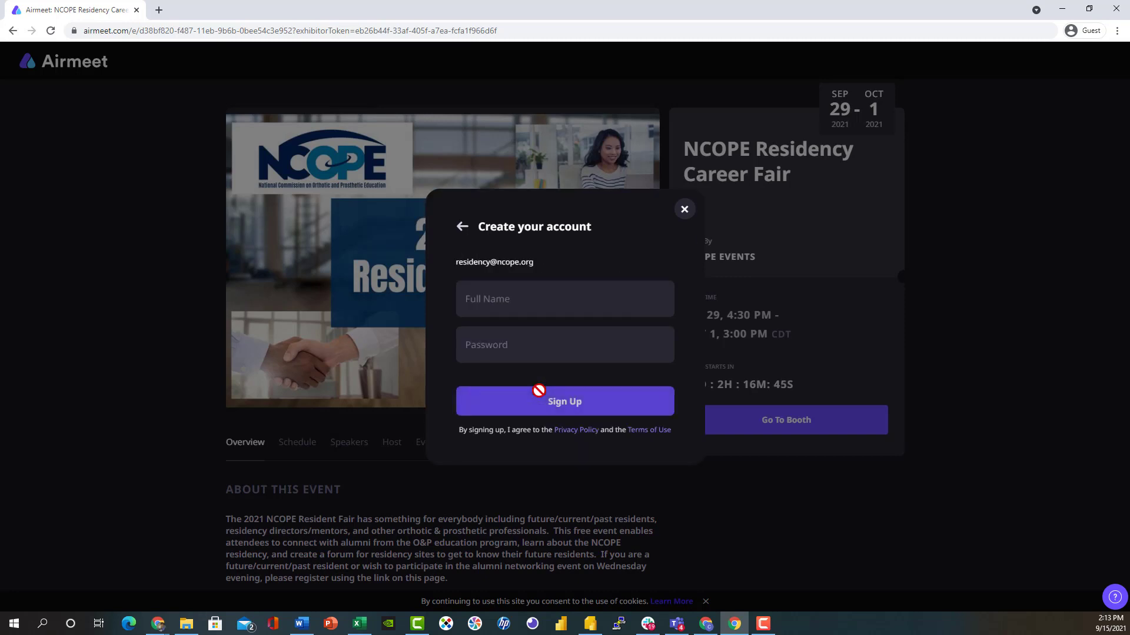
left_click(504, 305)
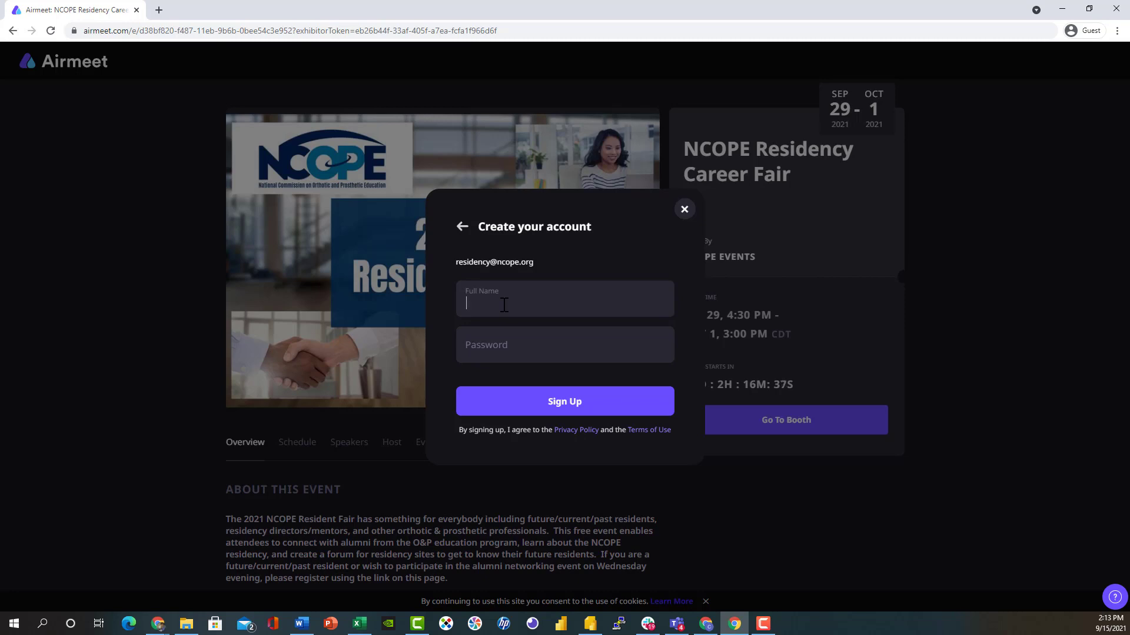
type("NCOPE Demo")
left_click(486, 349)
type("•••••••••••")
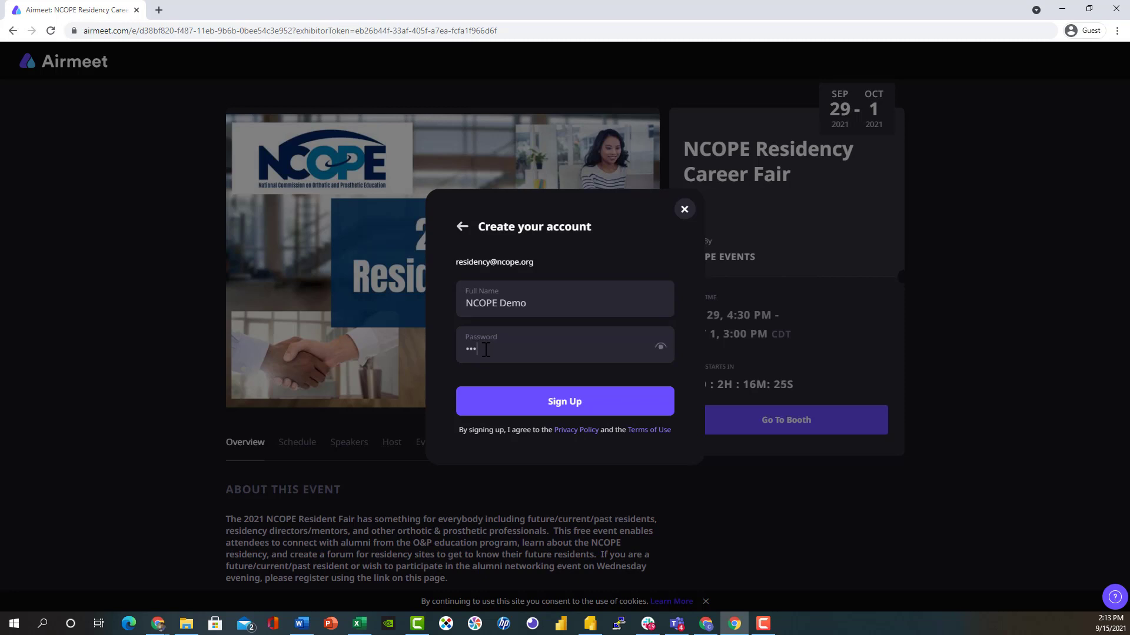
type("•")
left_click(545, 403)
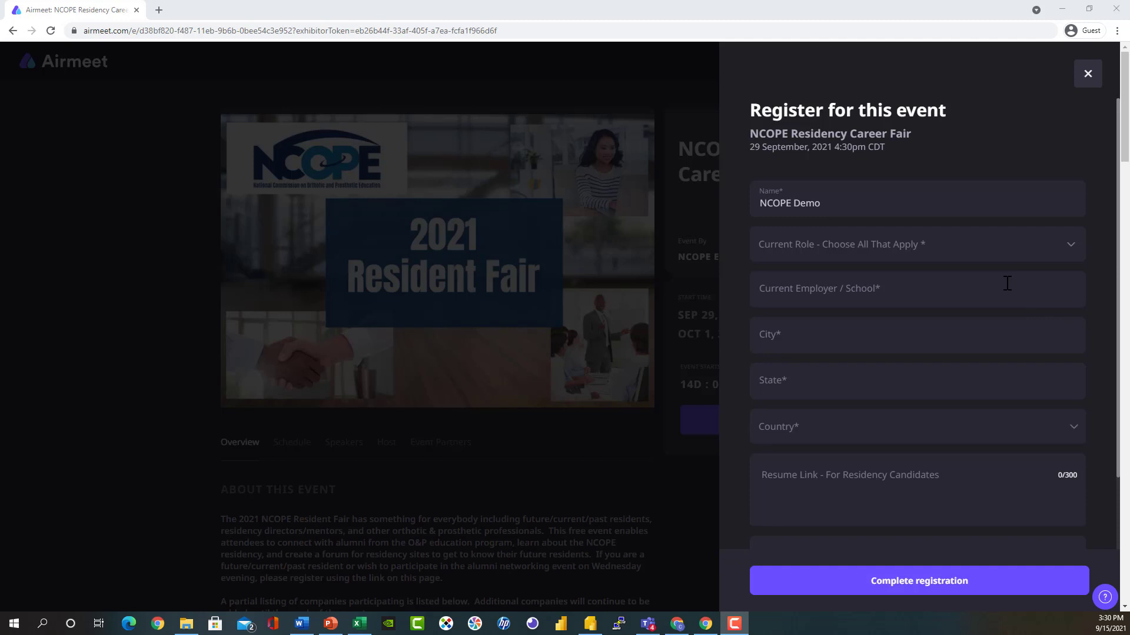
Register with current role Exhibitor, employer NCOPE, city Alexandria and state VA.
left_click(1040, 253)
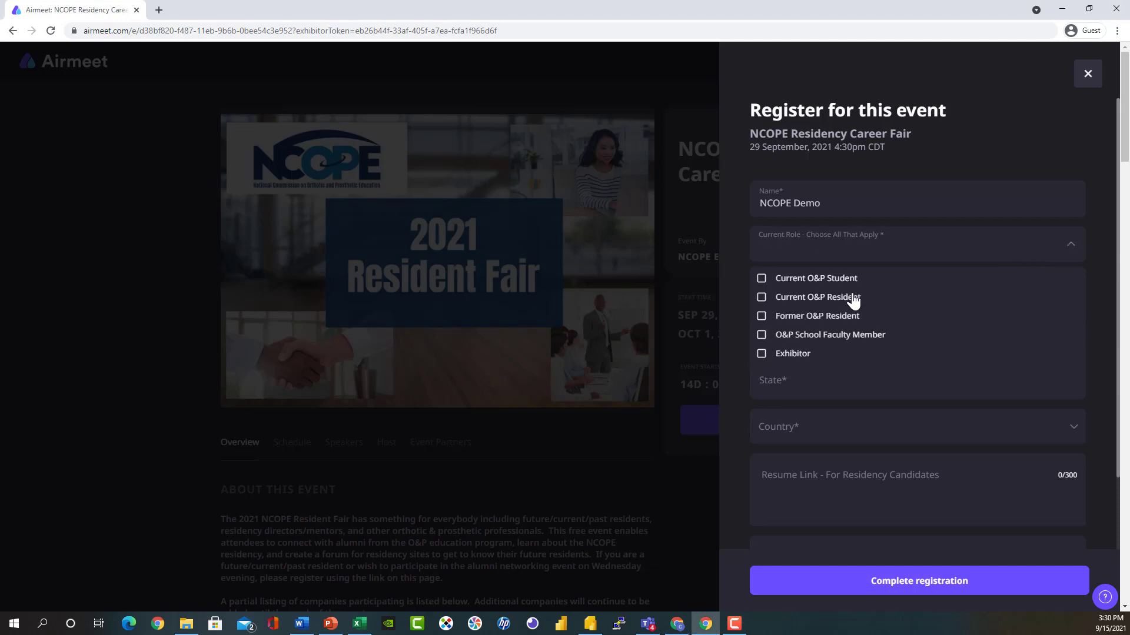
left_click(763, 355)
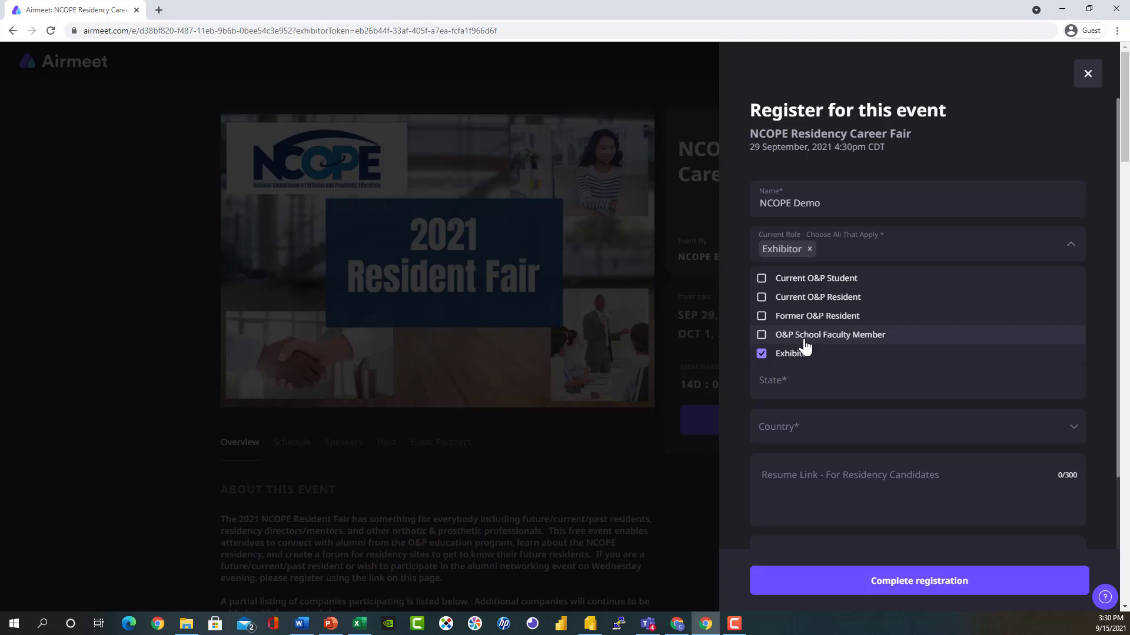
left_click(1101, 280)
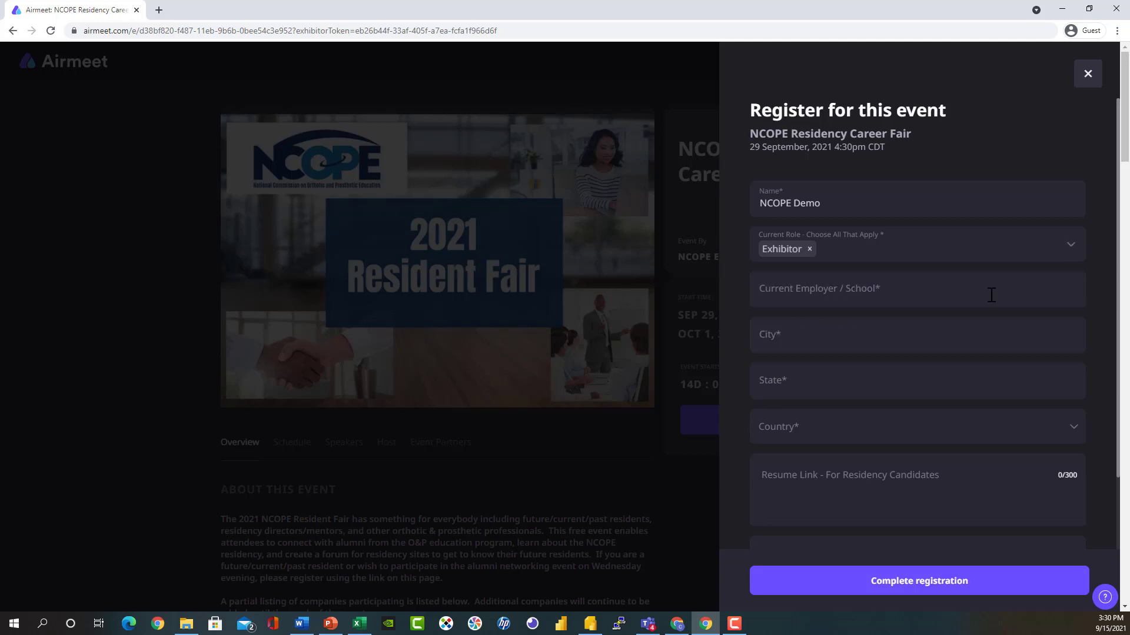
left_click(855, 292)
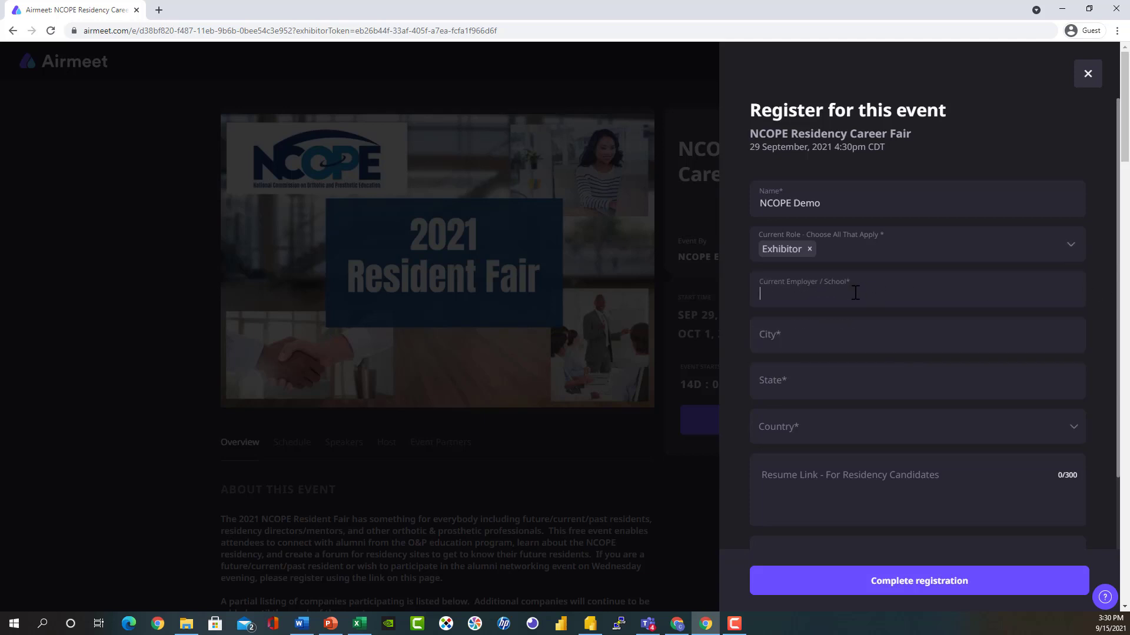
type("NCOPE")
left_click(821, 336)
type("Alexandria")
left_click(836, 386)
type("VA")
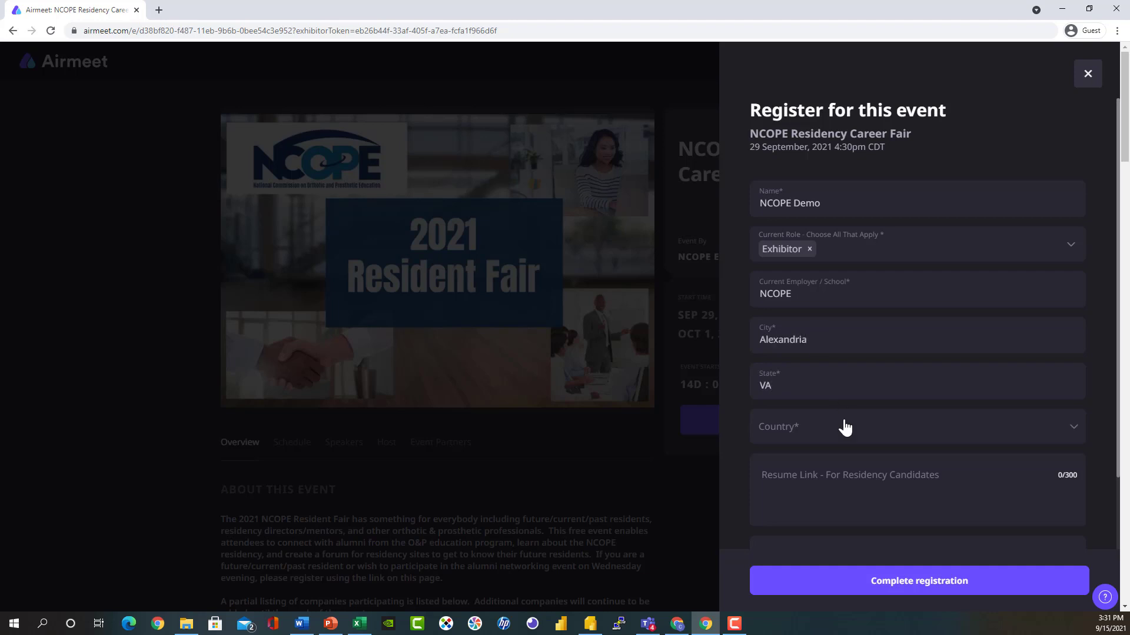
left_click(845, 428)
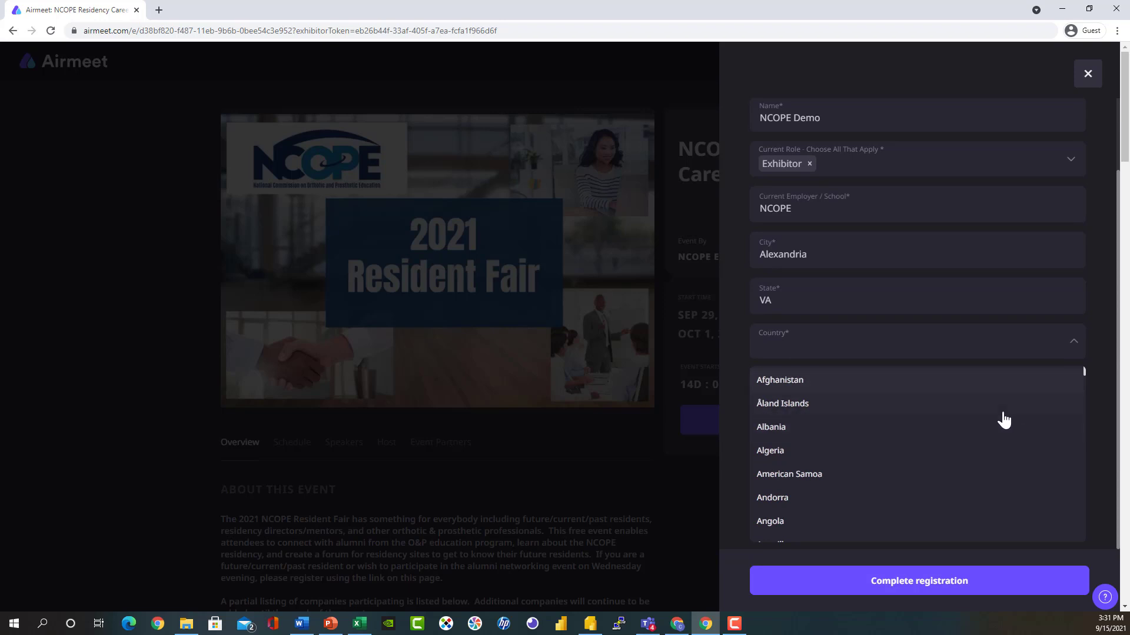
Pick United States as the country and complete the event registration.
scroll(1004, 420, "down", 20)
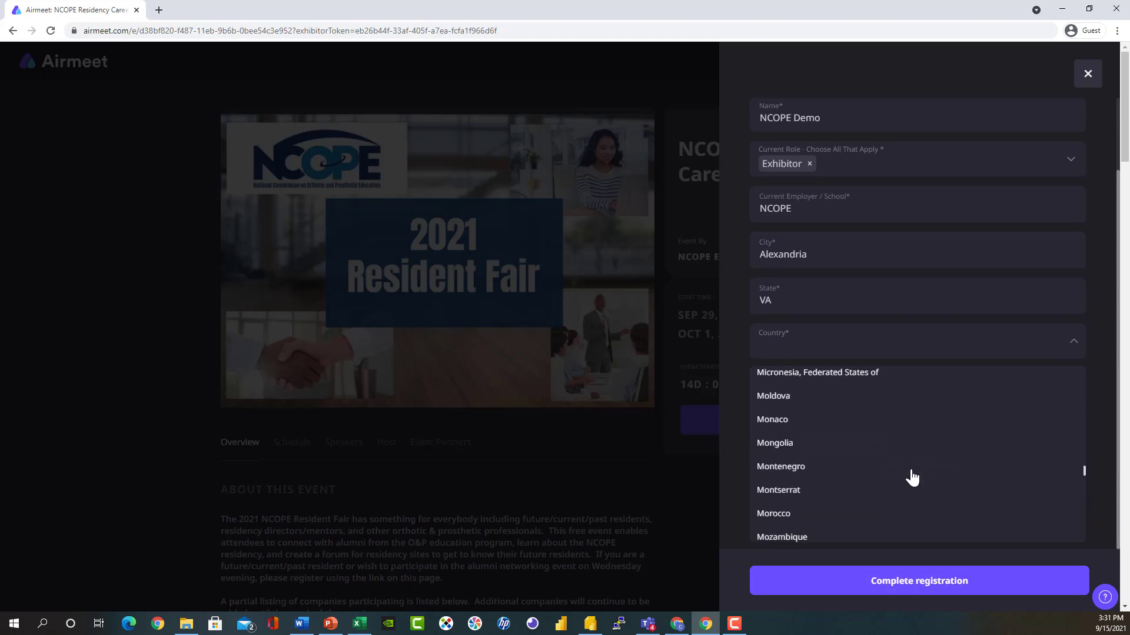
scroll(912, 478, "down", 20)
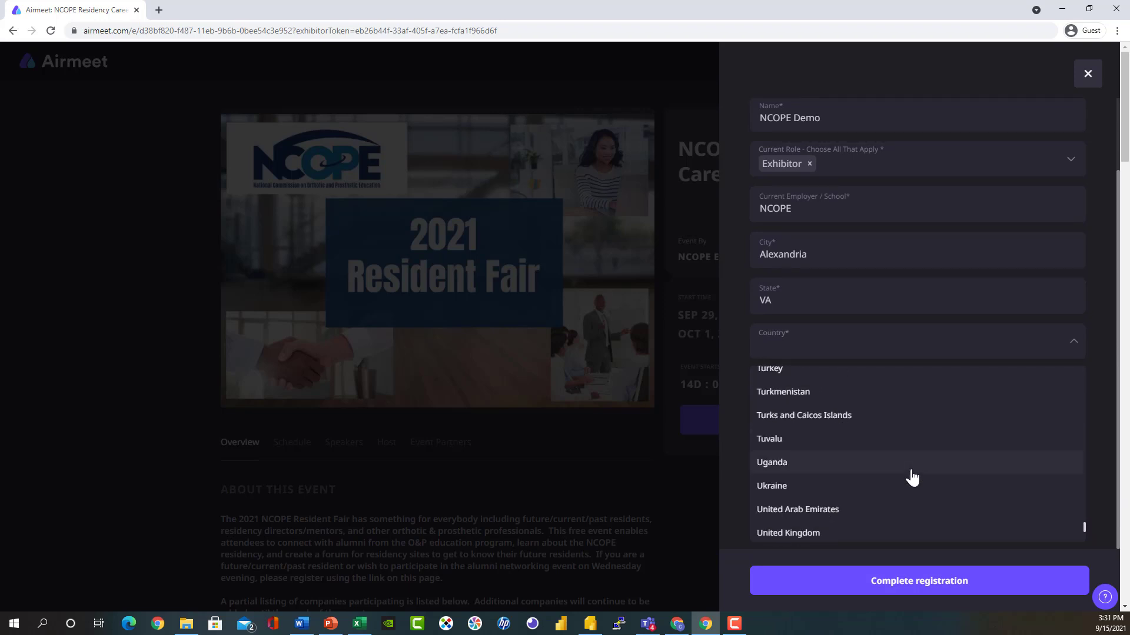
scroll(912, 478, "down", 5)
scroll(912, 477, "up", 2)
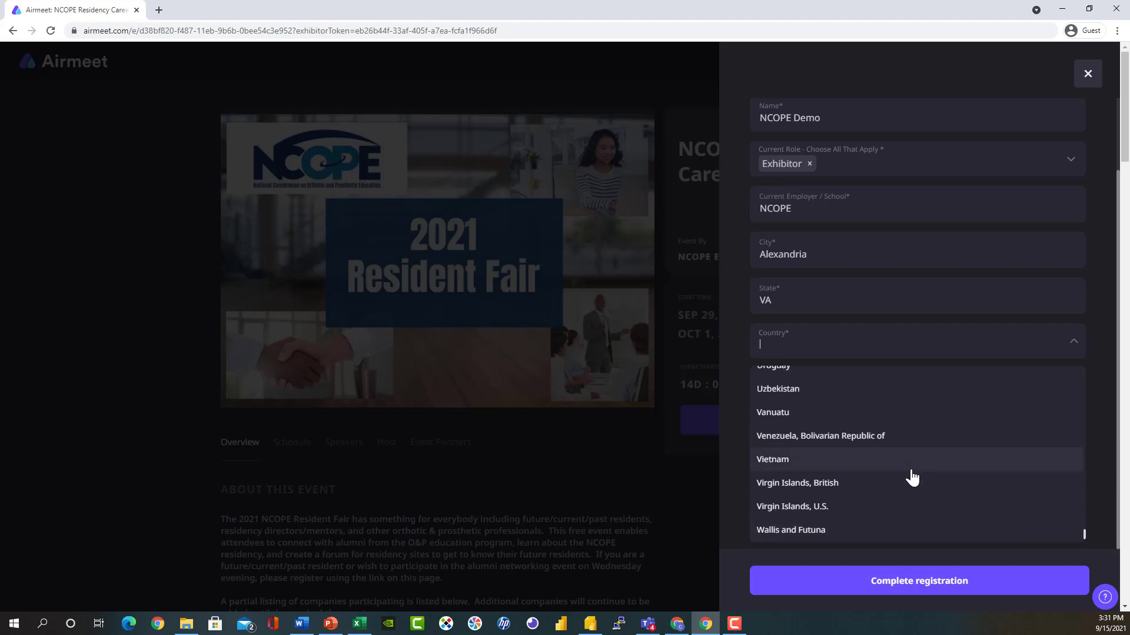
scroll(912, 478, "down", 2)
scroll(912, 478, "up", 4)
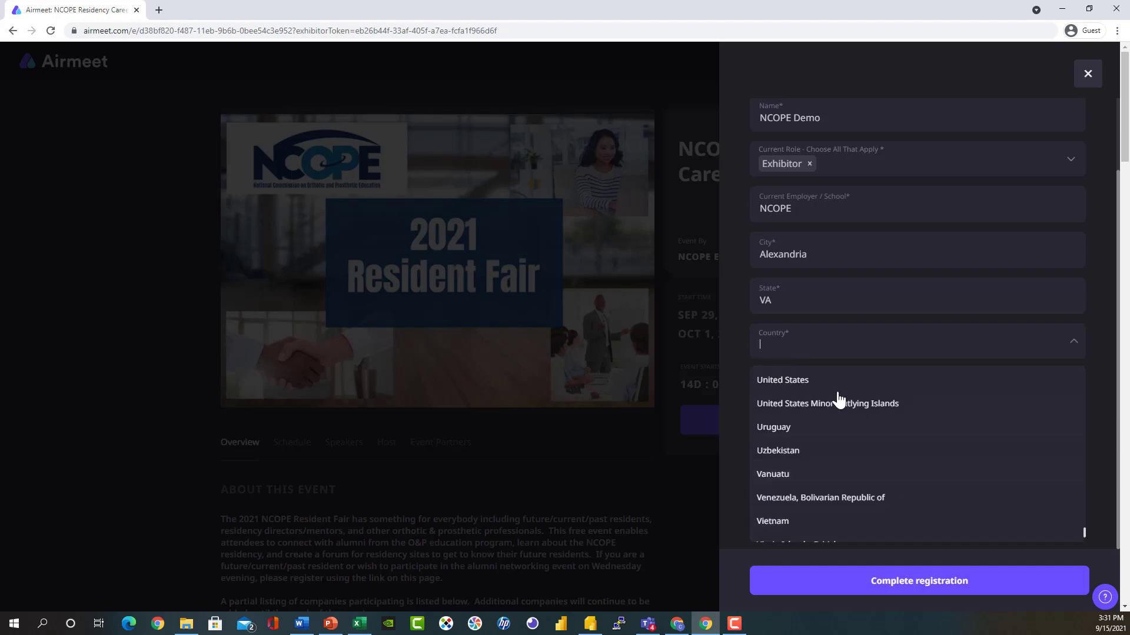
left_click(808, 379)
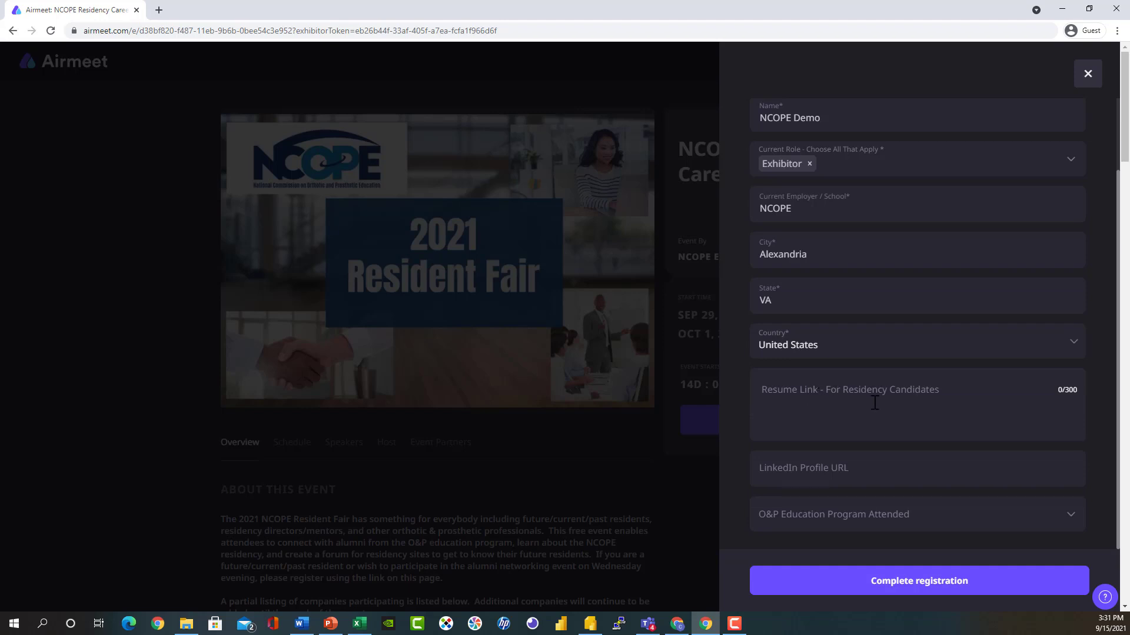
scroll(993, 430, "down", 1)
scroll(1008, 428, "down", 1)
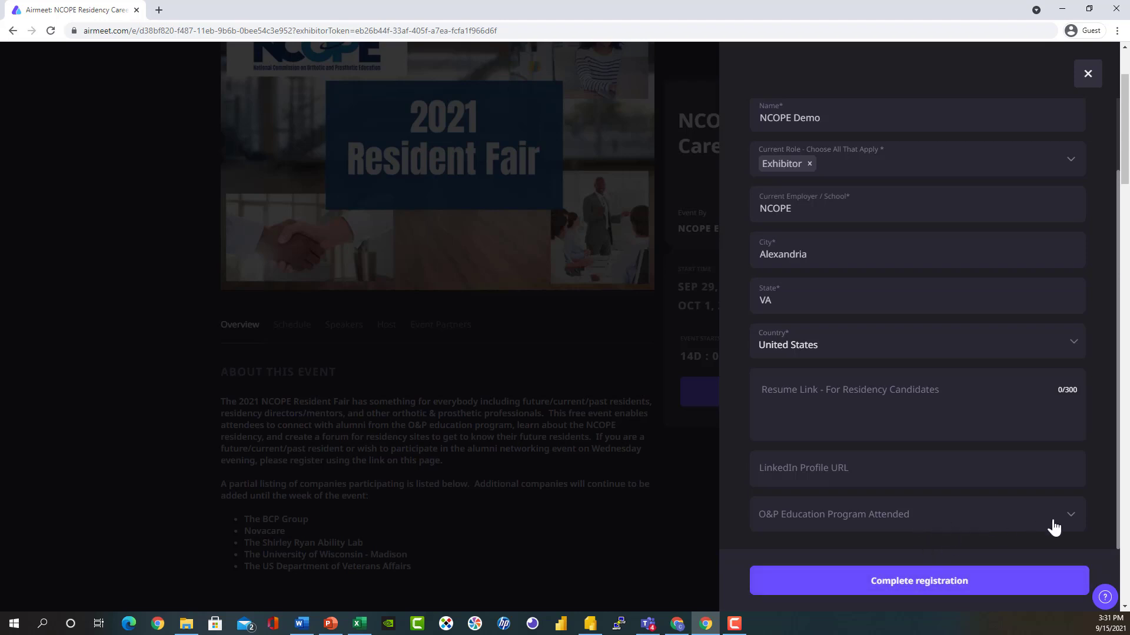
left_click(930, 589)
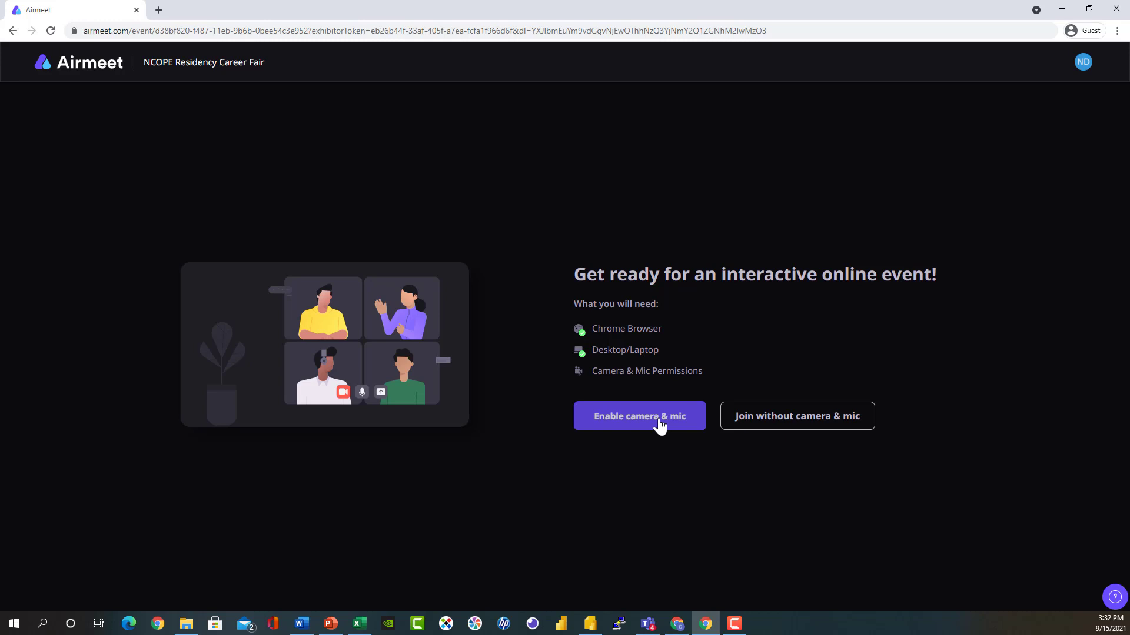
Enable camera and mic to enter the event and reach the NCOPE booth page.
left_click(659, 425)
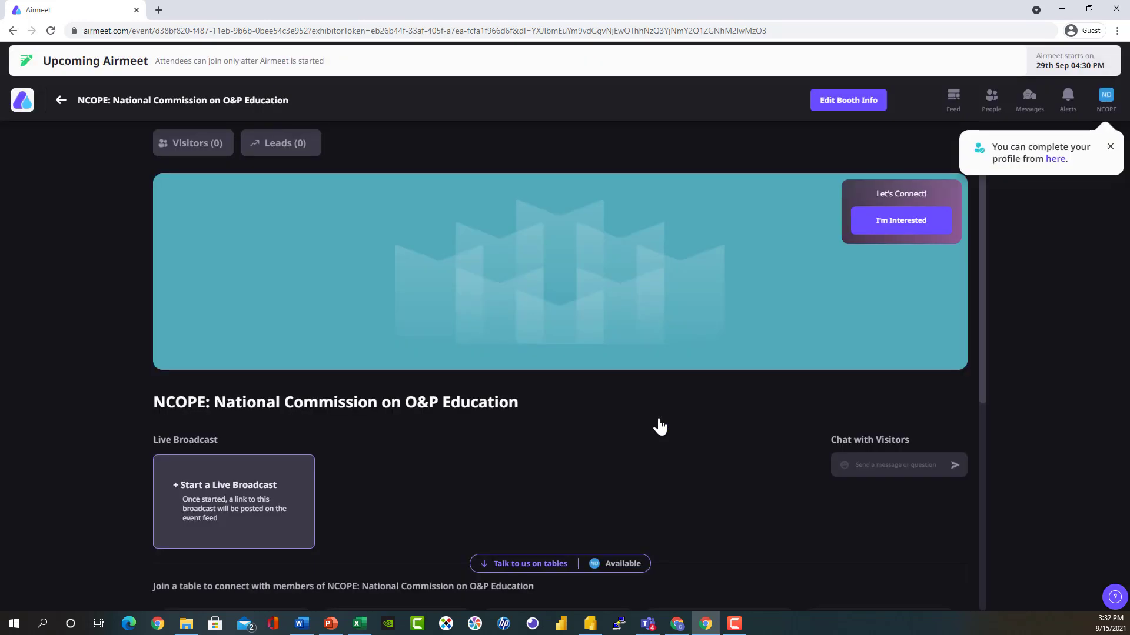